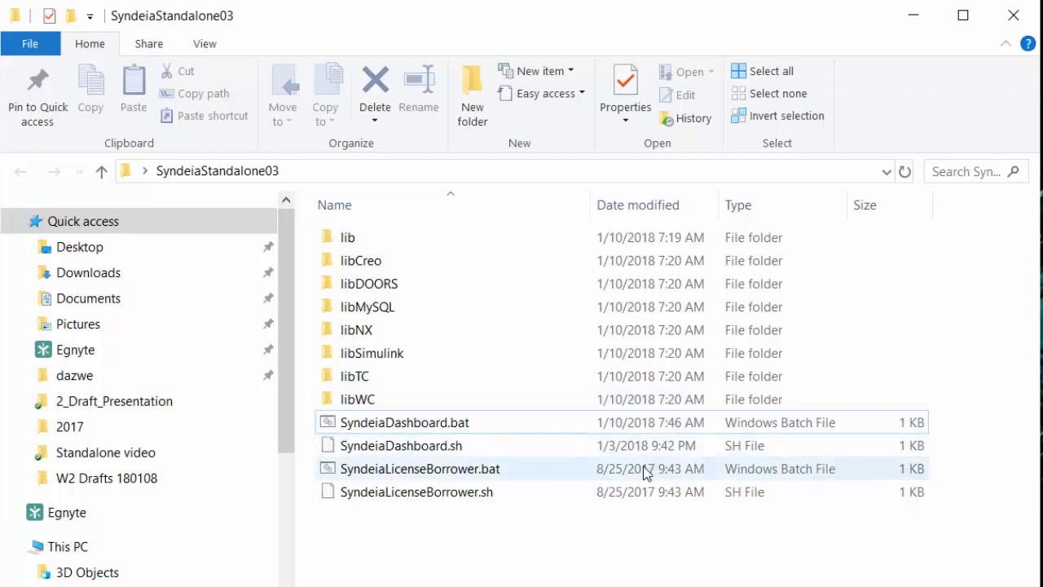
Launch SyndeiaDashboard.bat and load the Jama @ Intercax repository as the target side of the Connection Manager
{"action": "double_click", "coordinate": [455, 431]}
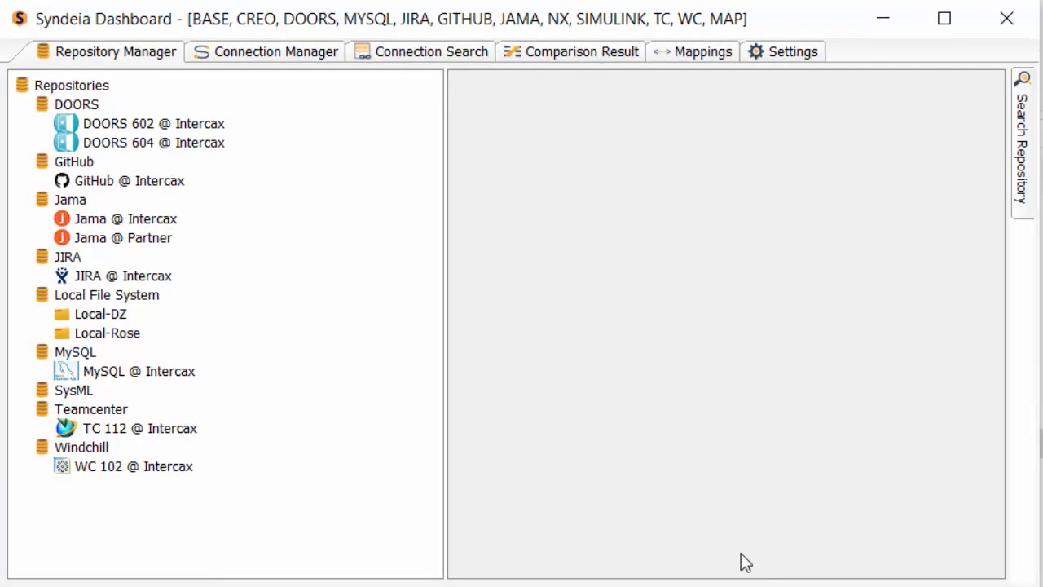
{"action": "left_click", "coordinate": [286, 51]}
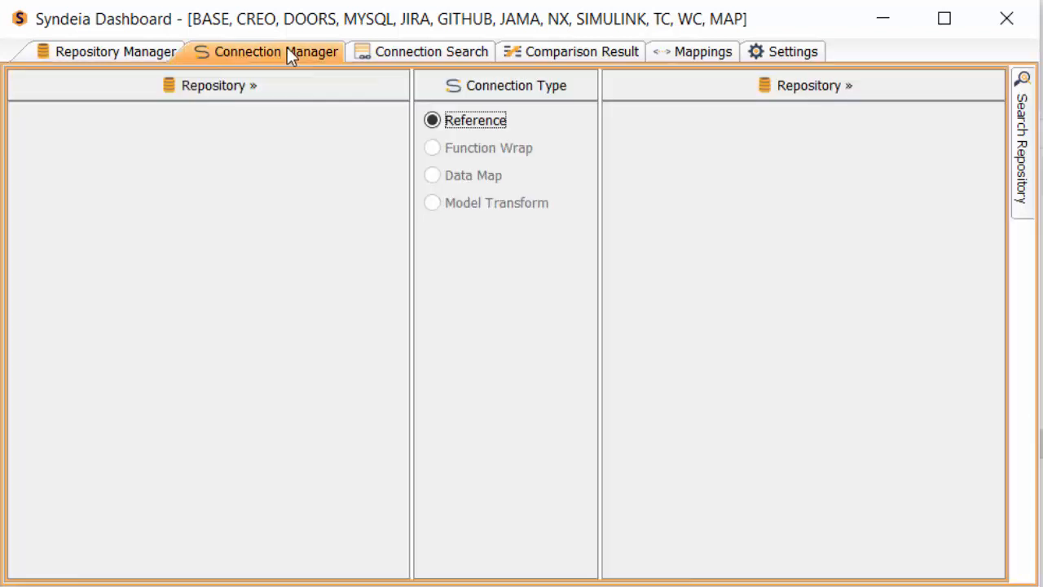
{"action": "left_click", "coordinate": [646, 98]}
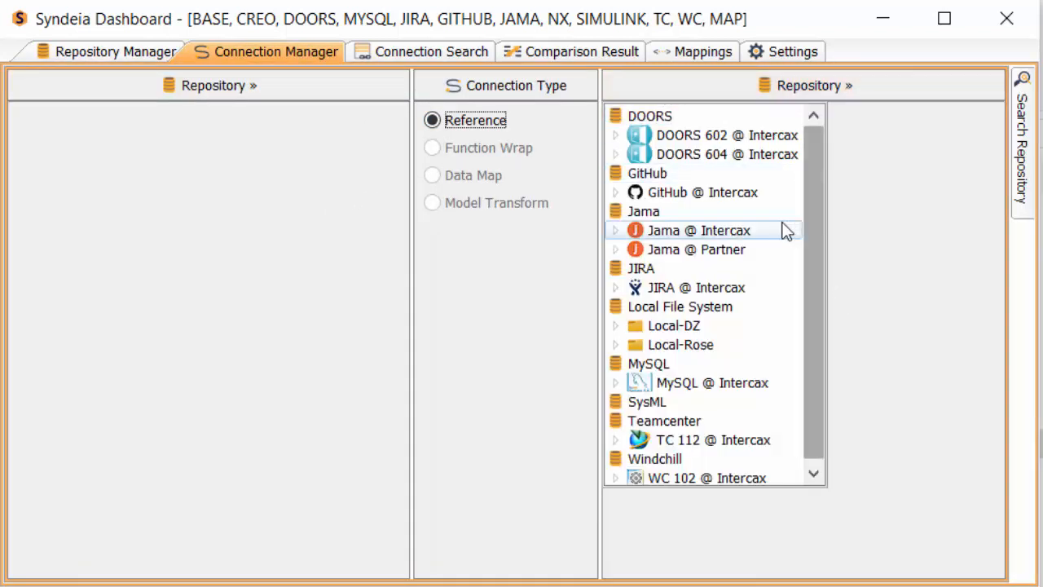
{"action": "left_click", "coordinate": [662, 232]}
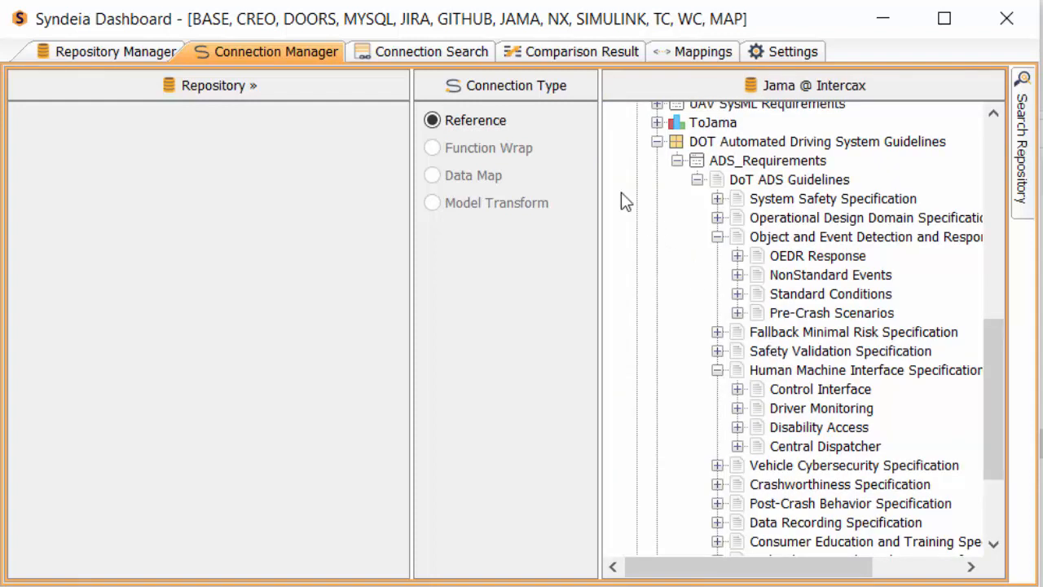
Load the TC 112 @ Intercax Teamcenter repository as the source side and expand its ADS_Features folder
{"action": "left_click", "coordinate": [277, 79]}
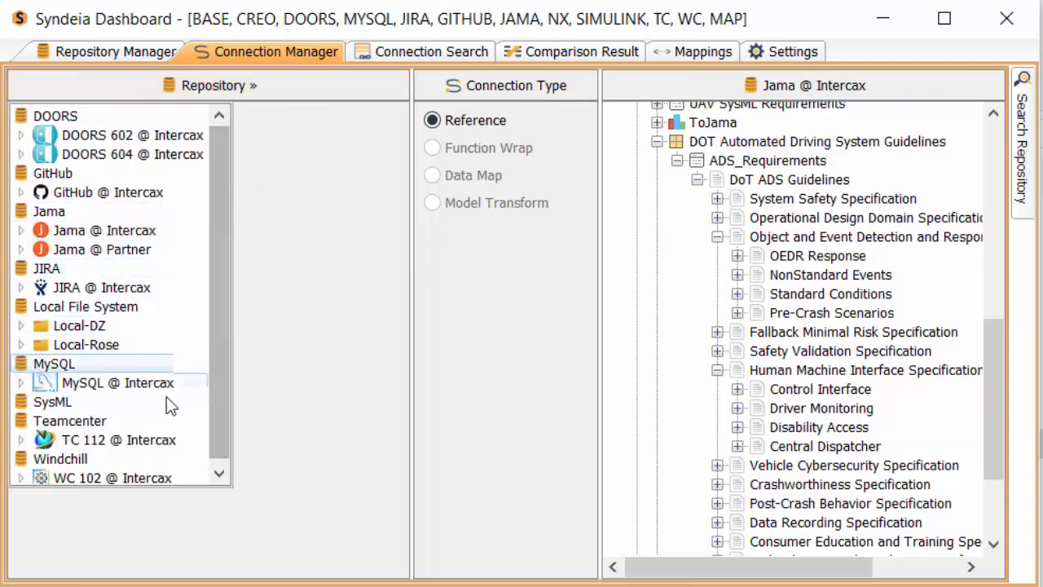
{"action": "left_click", "coordinate": [134, 438]}
{"action": "left_click", "coordinate": [63, 175]}
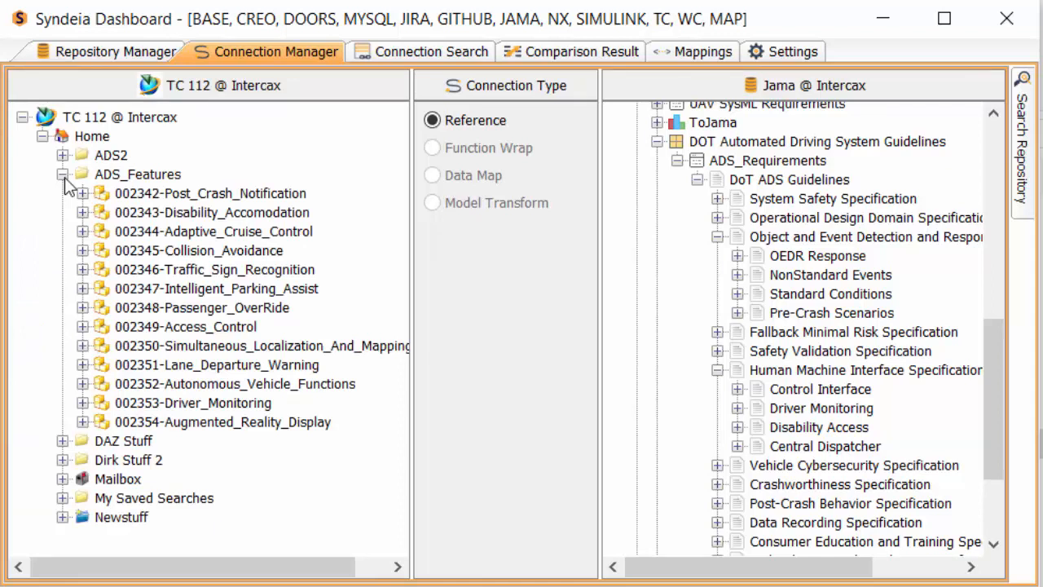
Create reference connections to Jama: Disability_Accomodation to Disability Access, Collision_Avoidance to Pre-Crash Scenarios, and Driver_Monitoring to Driver Monitoring
{"action": "left_click", "coordinate": [131, 216]}
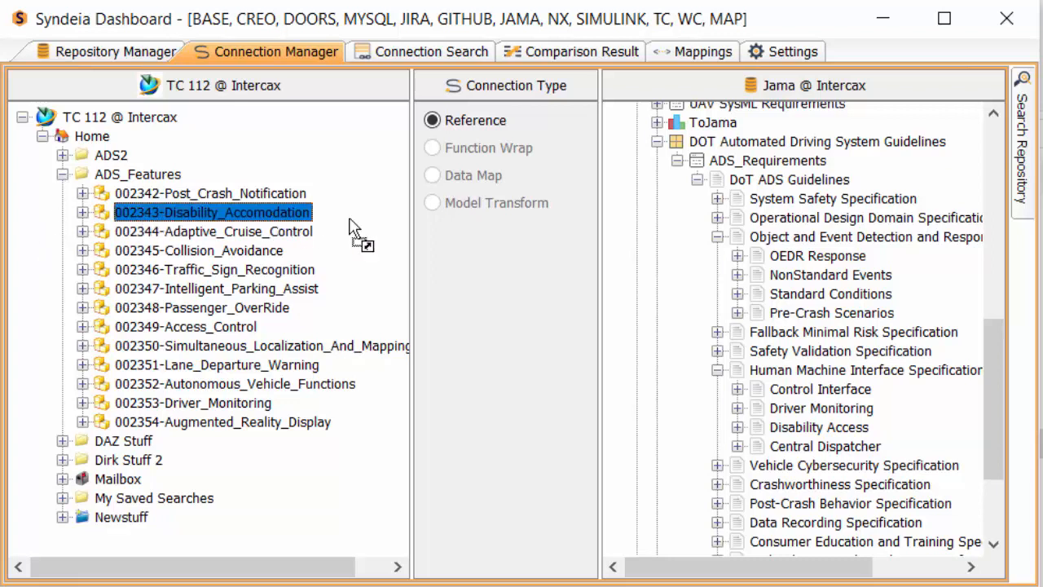
{"action": "left_click_drag", "start_coordinate": [613, 271], "coordinate": [790, 436]}
{"action": "left_click_drag", "start_coordinate": [205, 255], "coordinate": [800, 311]}
{"action": "left_click_drag", "start_coordinate": [189, 403], "coordinate": [798, 410]}
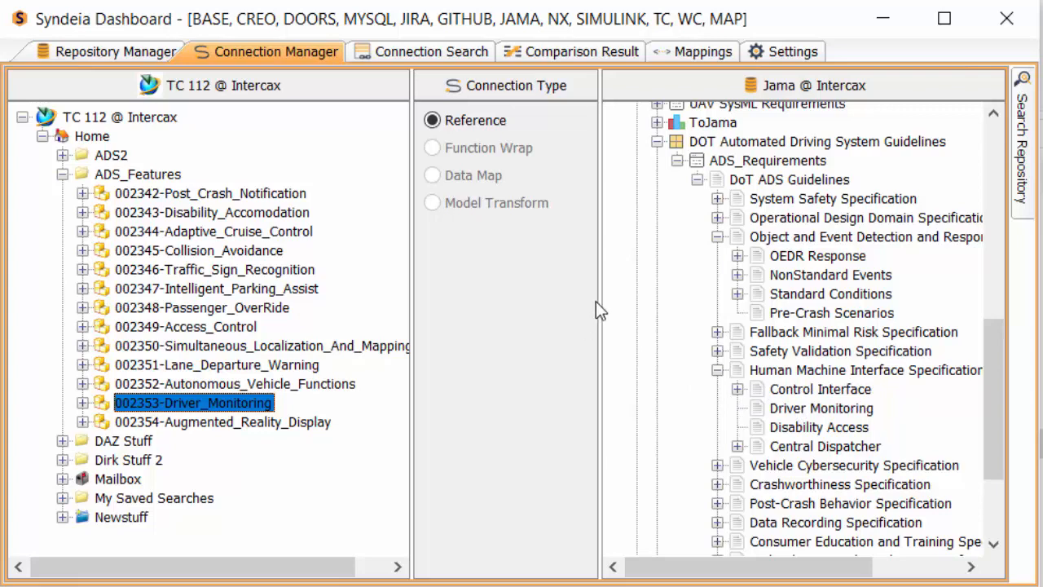
Load GitHub @ Intercax as the target repository and expand Automated_Driving_System down to the Files of its master branch
{"action": "left_click", "coordinate": [692, 91]}
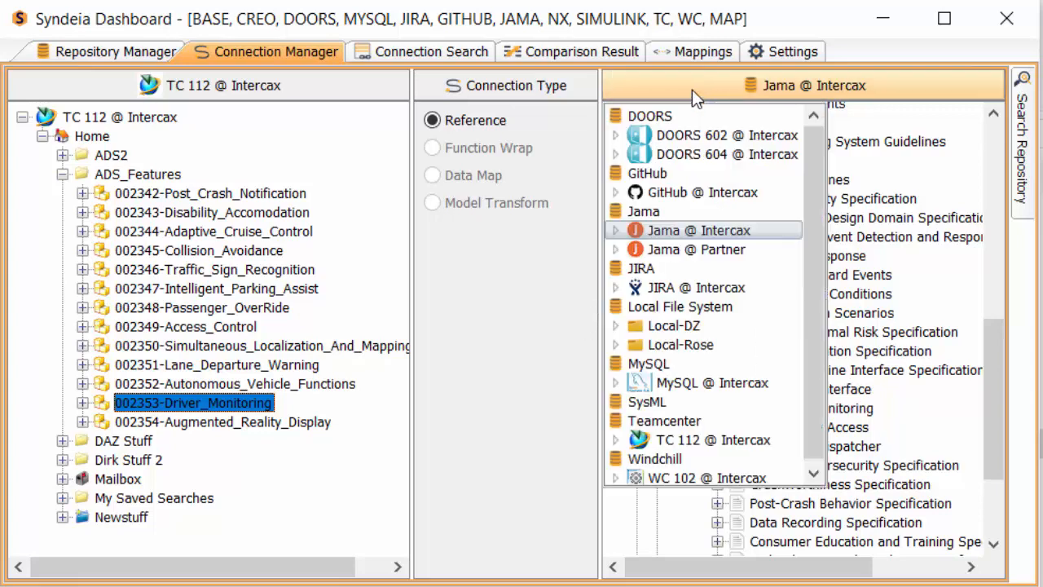
{"action": "left_click", "coordinate": [702, 193]}
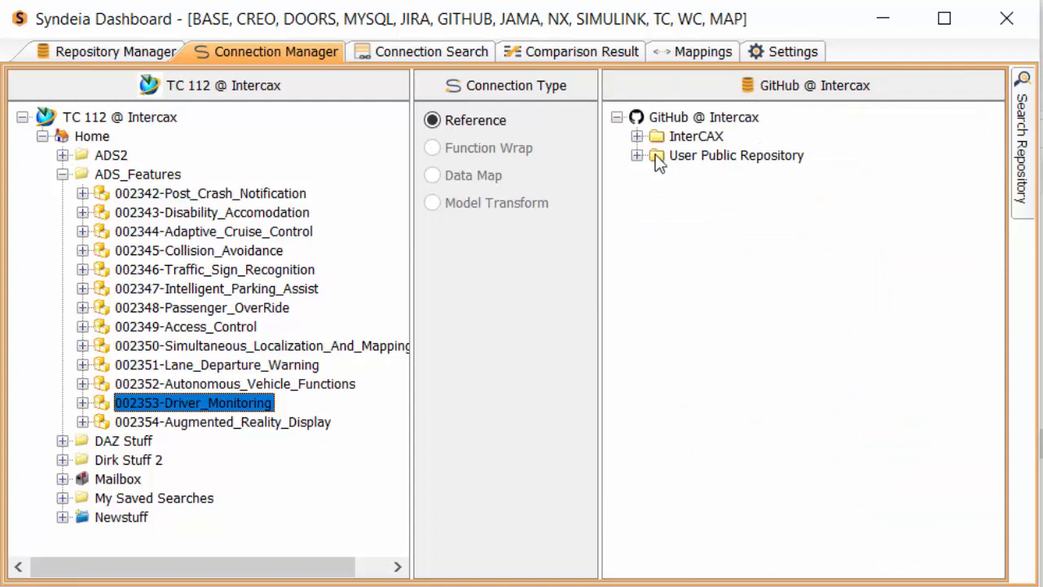
{"action": "left_click", "coordinate": [638, 155]}
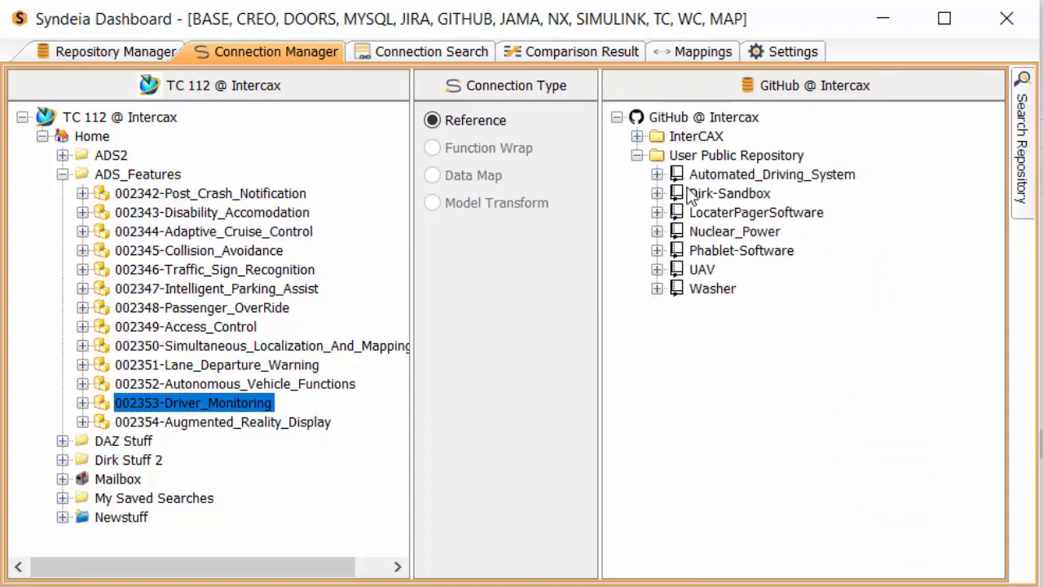
{"action": "left_click", "coordinate": [657, 174]}
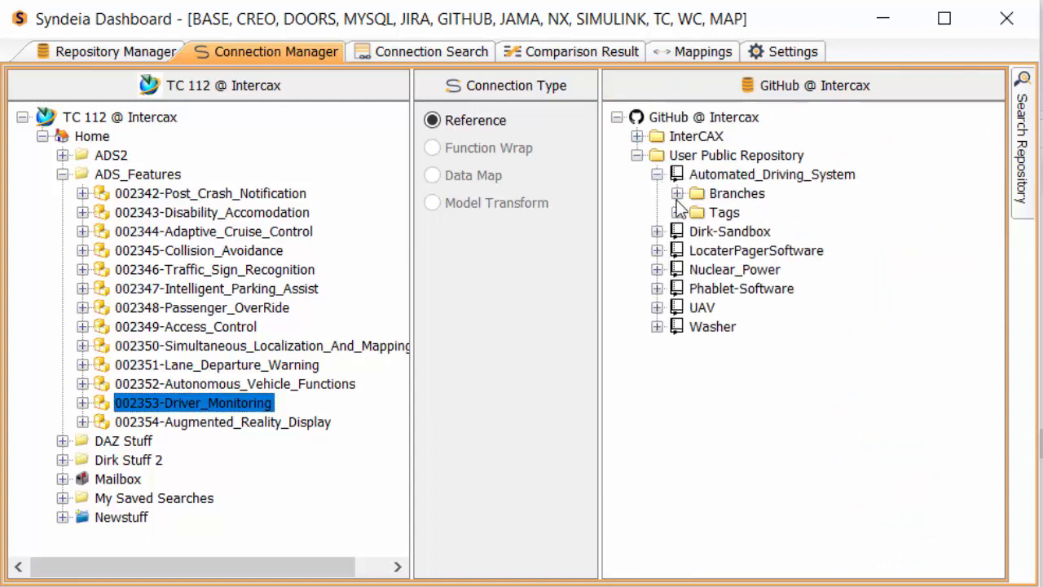
{"action": "left_click", "coordinate": [676, 193]}
{"action": "left_click", "coordinate": [695, 209]}
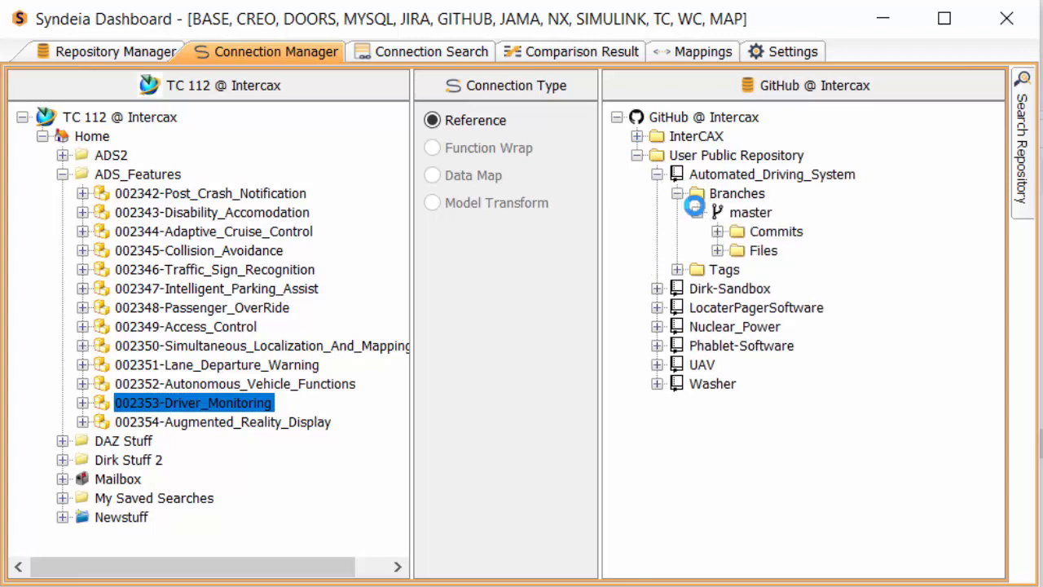
{"action": "left_click", "coordinate": [716, 248]}
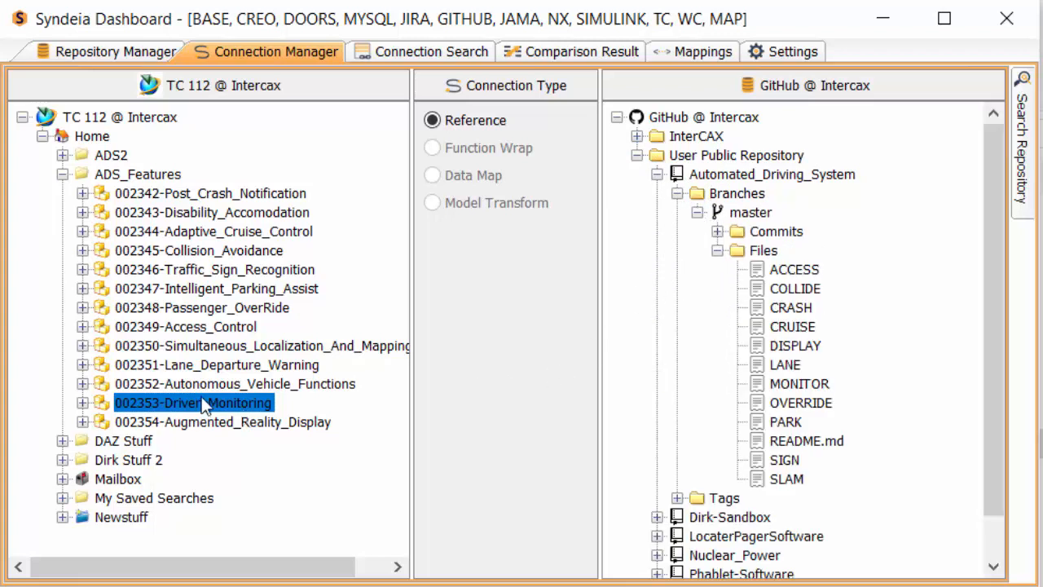
Create reference connections to the GitHub files: Driver_Monitoring to MONITOR, Disability_Accomodation to ACCESS, and Collision_Avoidance to CRASH
{"action": "left_click_drag", "start_coordinate": [216, 393], "coordinate": [774, 395]}
{"action": "left_click_drag", "start_coordinate": [186, 216], "coordinate": [804, 277]}
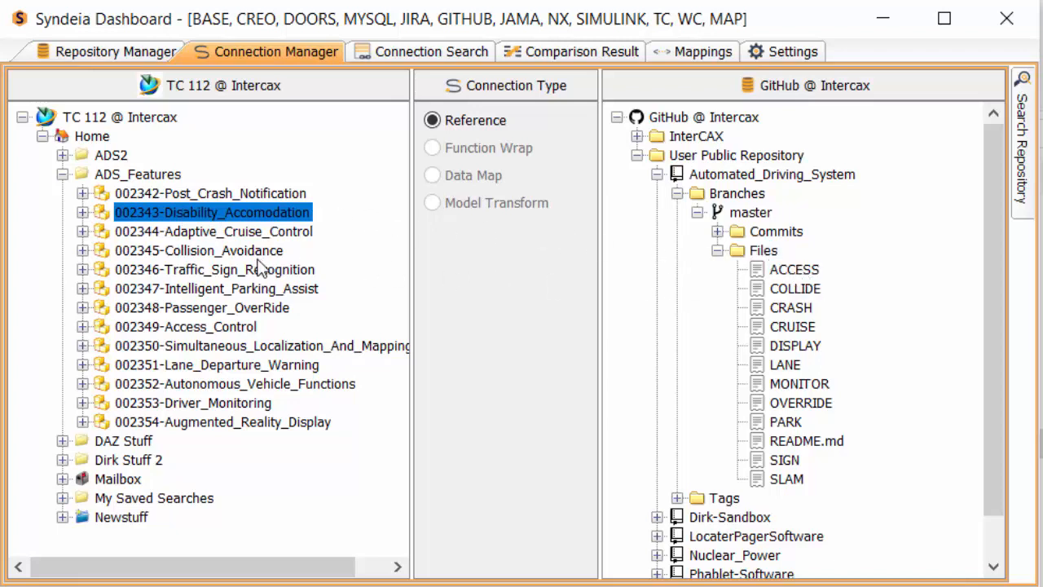
{"action": "left_click_drag", "start_coordinate": [243, 254], "coordinate": [790, 305]}
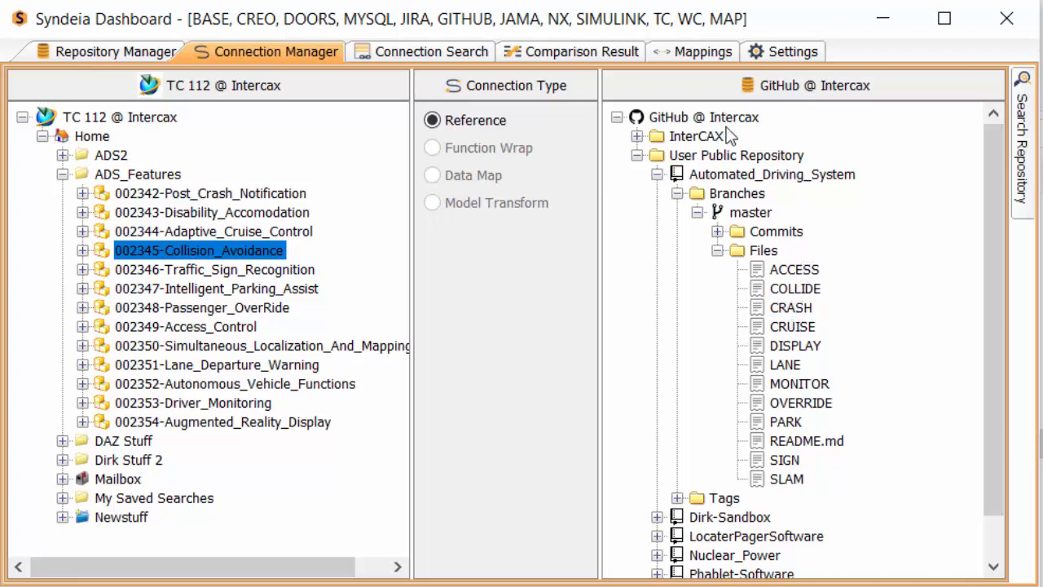
Load JIRA @ Intercax as the target repository in the Connection Manager
{"action": "left_click", "coordinate": [675, 87]}
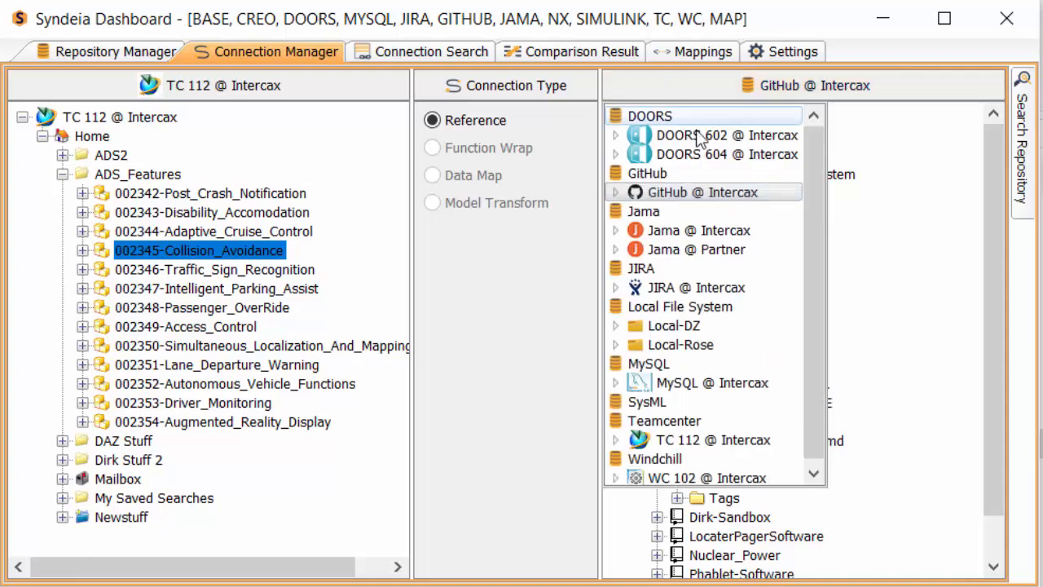
{"action": "left_click", "coordinate": [683, 295]}
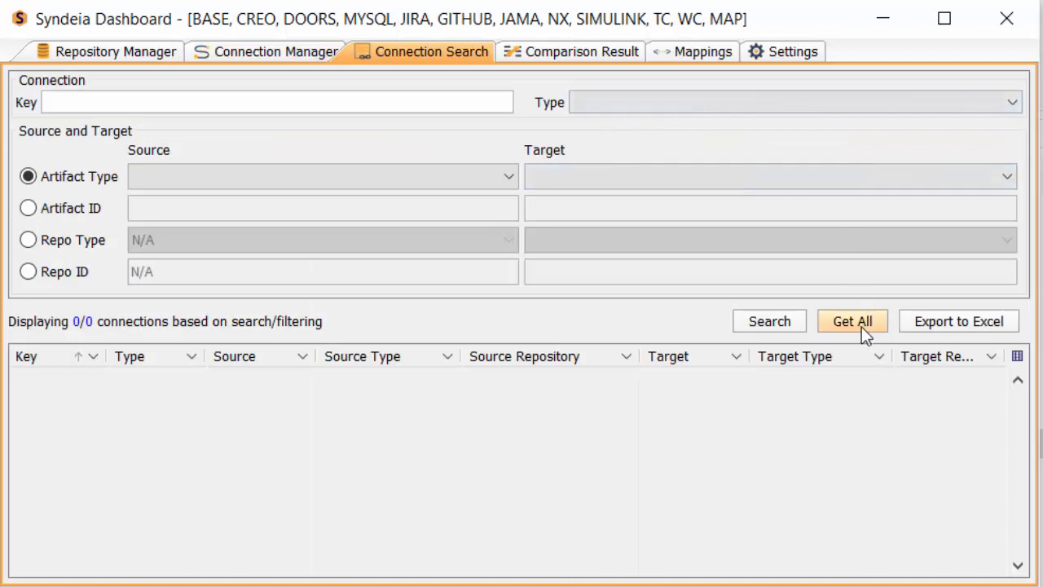
Retrieve all connections in Connection Search and open the Disability Access Jama requirement targeted by the Teamcenter disability item's connection
{"action": "left_click", "coordinate": [862, 327]}
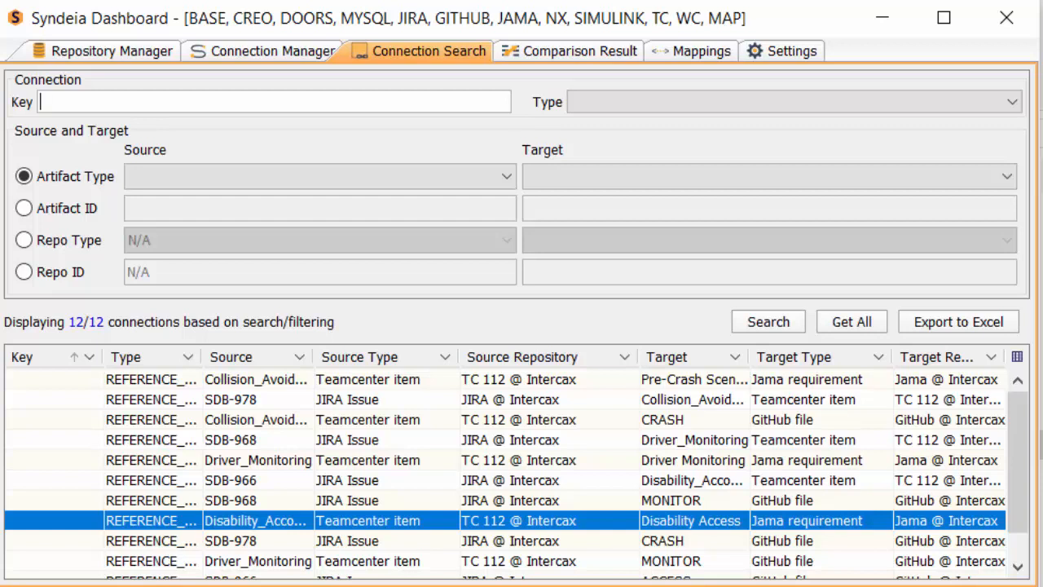
{"action": "left_click", "coordinate": [1018, 567]}
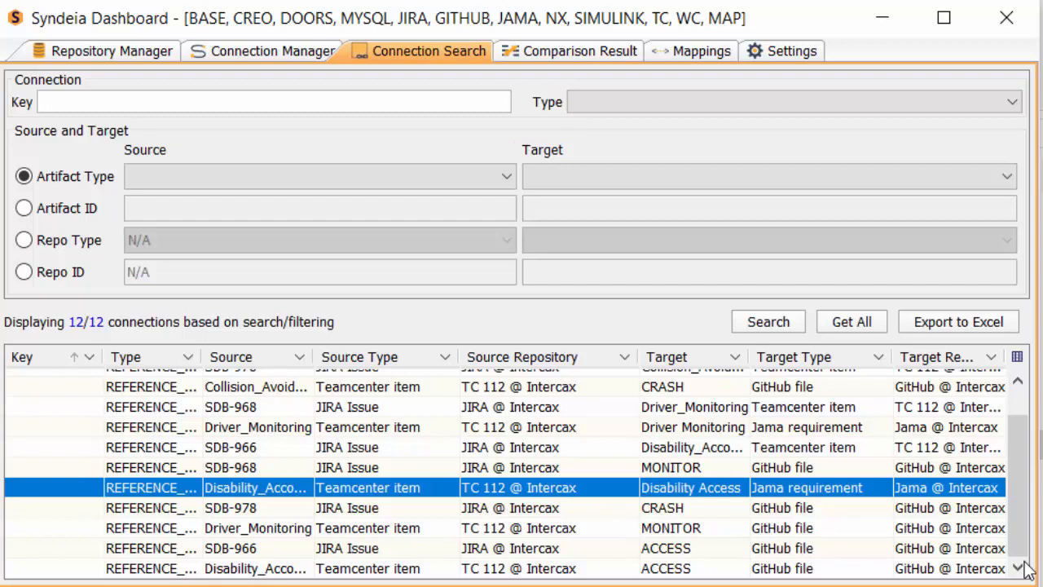
{"action": "right_click", "coordinate": [609, 489]}
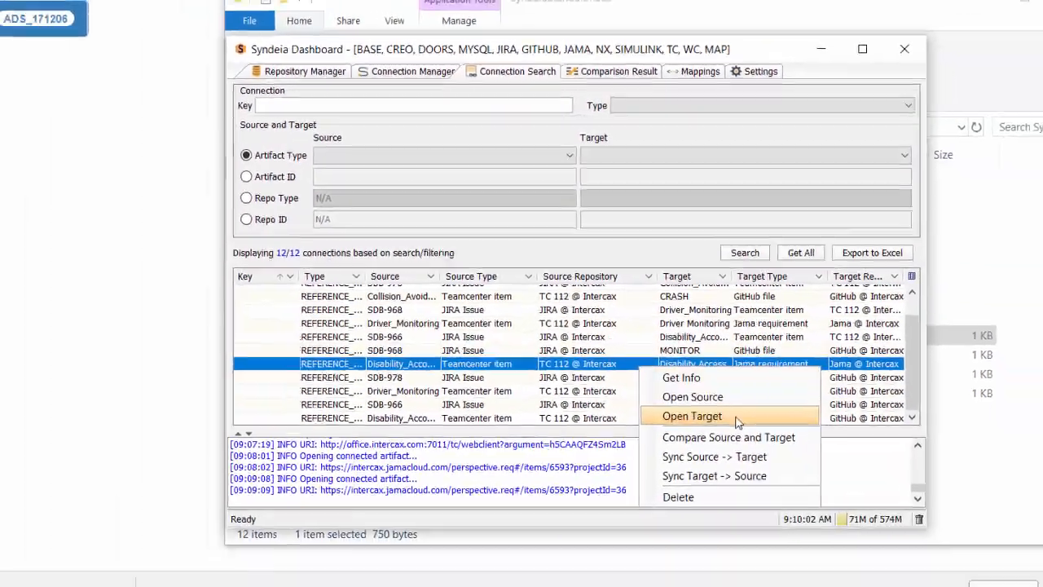
{"action": "left_click", "coordinate": [736, 418]}
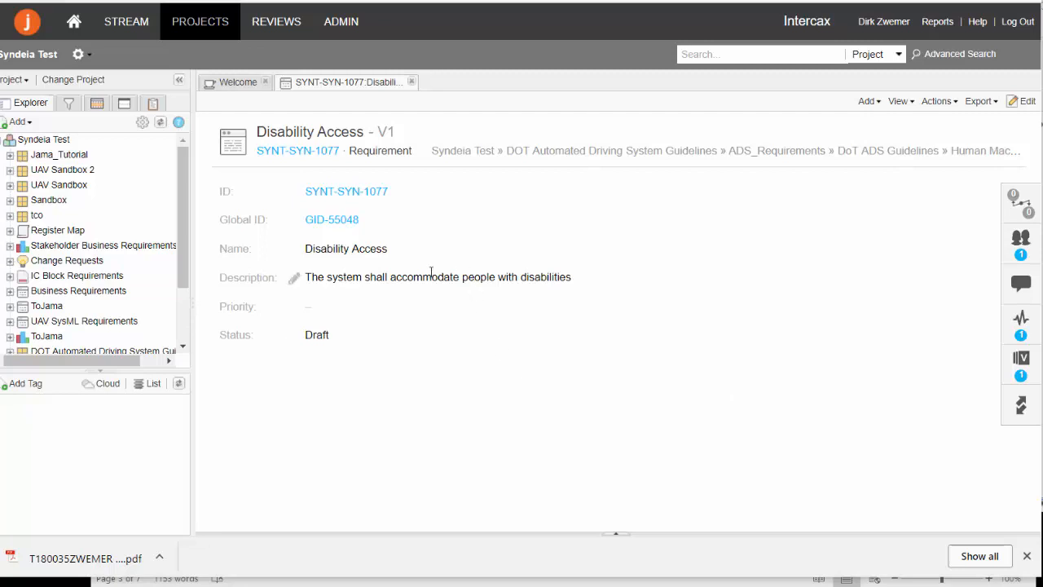
Append "per guideline 1/10/18" to the Disability Access requirement's description in Jama and save it
{"action": "left_click", "coordinate": [295, 279]}
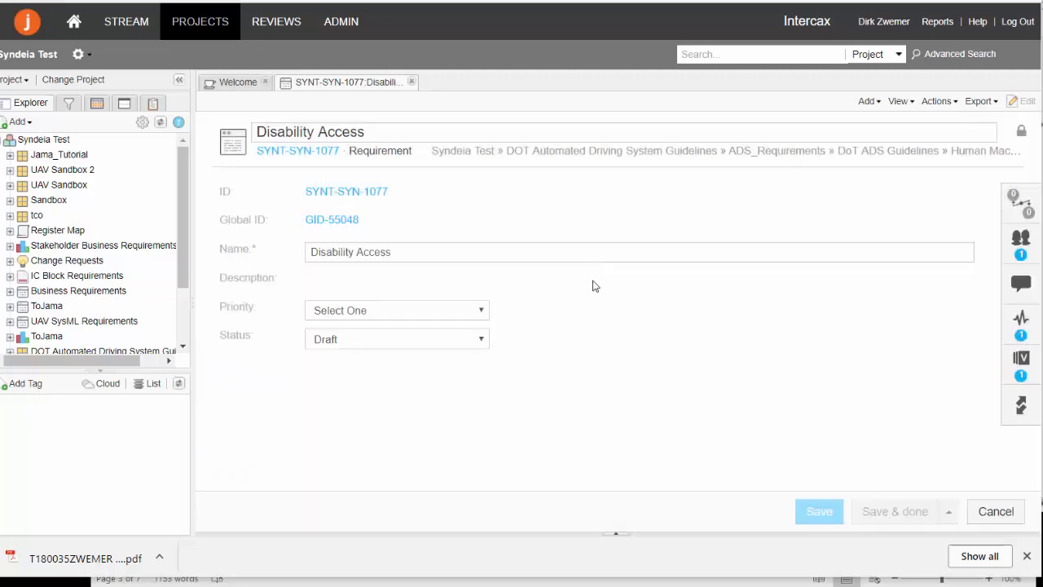
{"action": "left_click", "coordinate": [607, 342]}
{"action": "type", "text": "pe"}
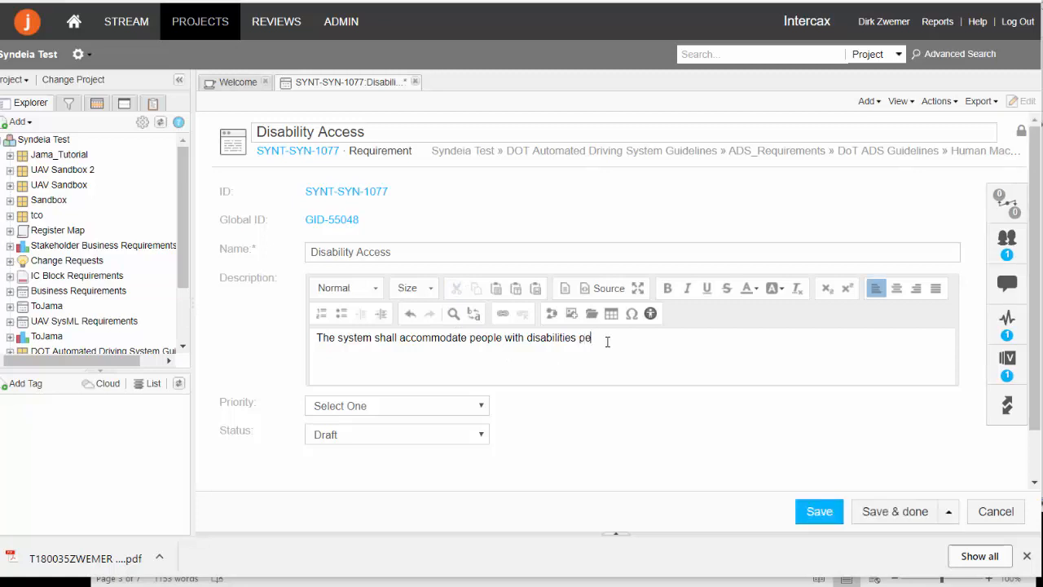
{"action": "type", "text": "r guideline 1/10/18"}
{"action": "left_click", "coordinate": [822, 521]}
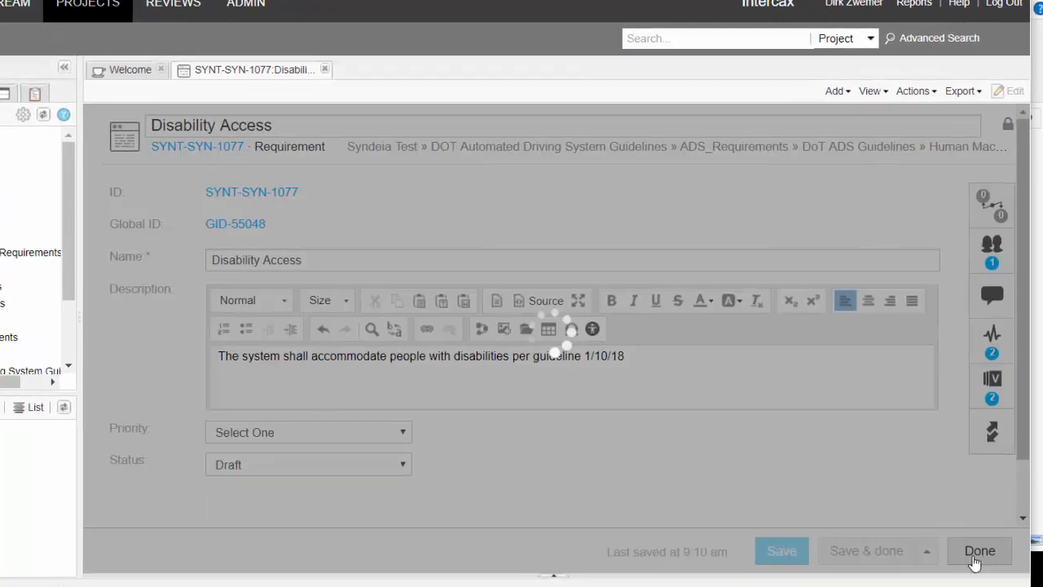
{"action": "left_click", "coordinate": [996, 511]}
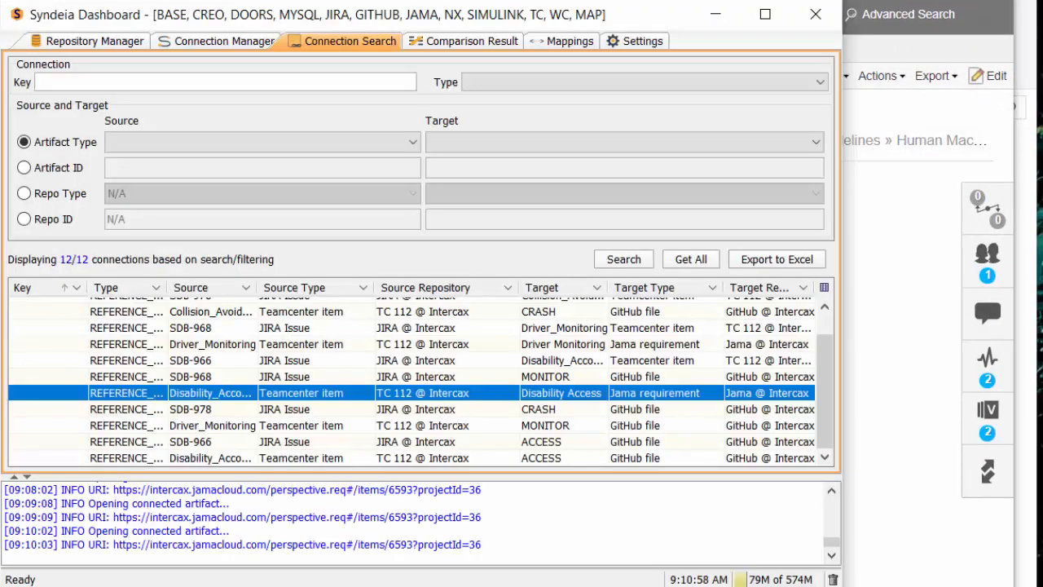
Return to the Syndeia Dashboard and compare source and target of the connection between the Teamcenter disability item and Disability Access
{"action": "right_click", "coordinate": [493, 394]}
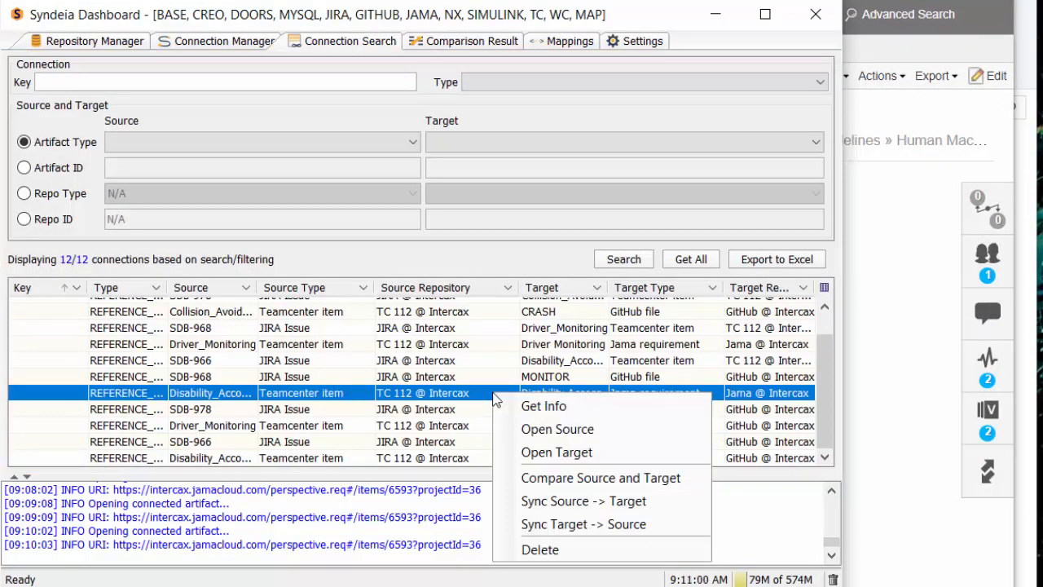
{"action": "left_click", "coordinate": [570, 478]}
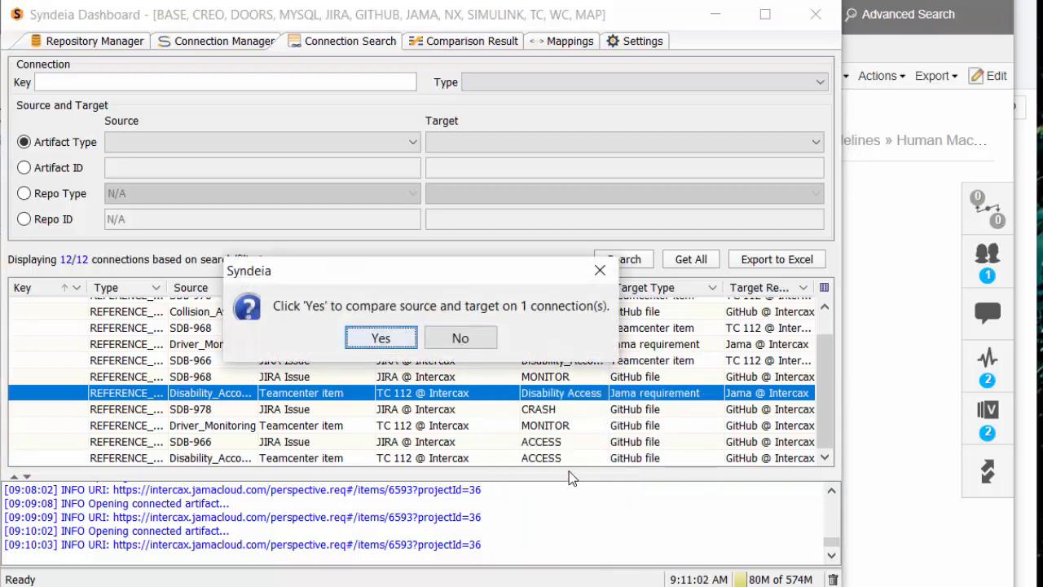
{"action": "left_click", "coordinate": [395, 341]}
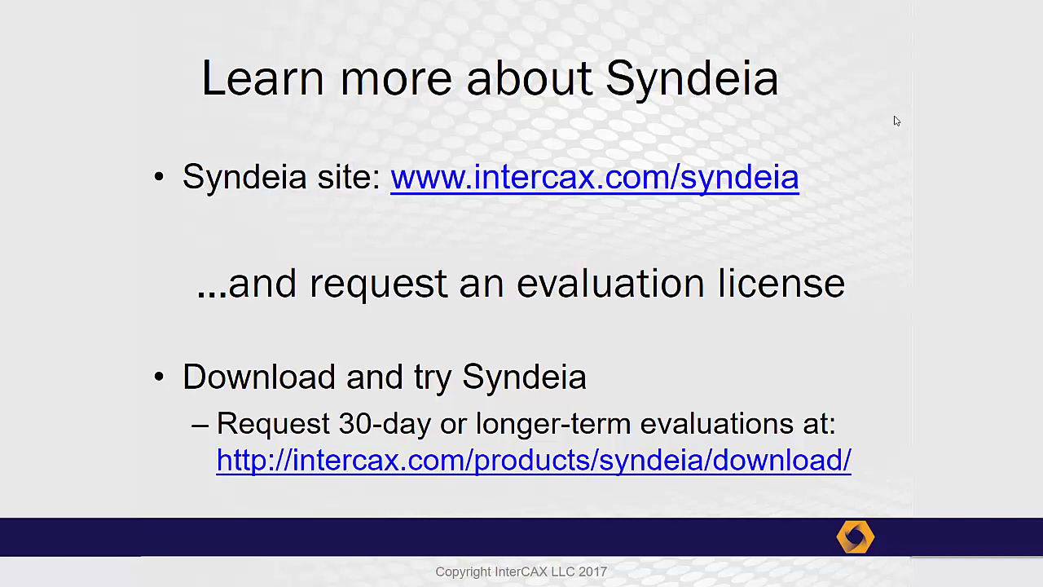
{"action": "key", "text": "Right"}
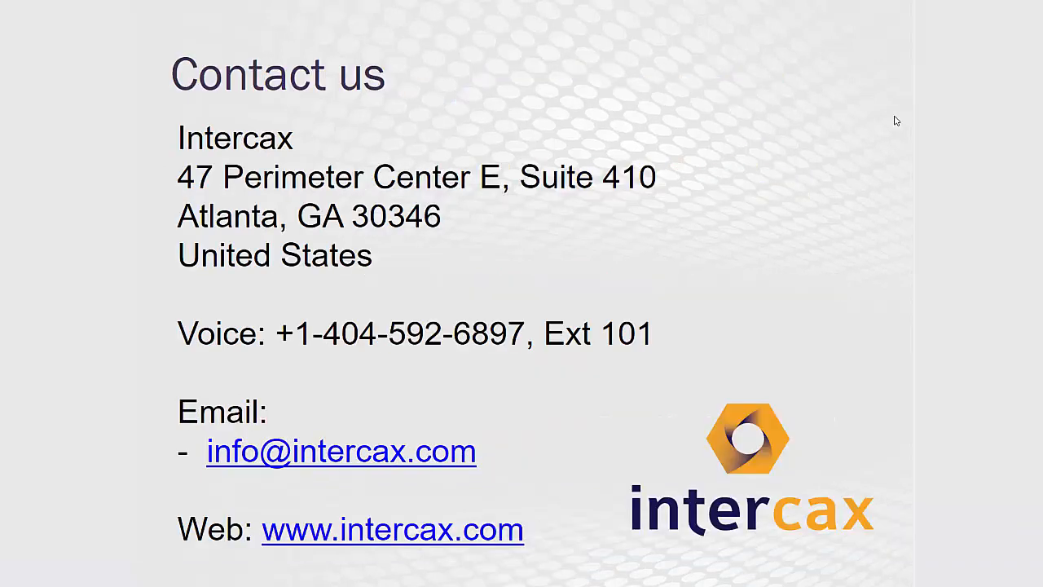